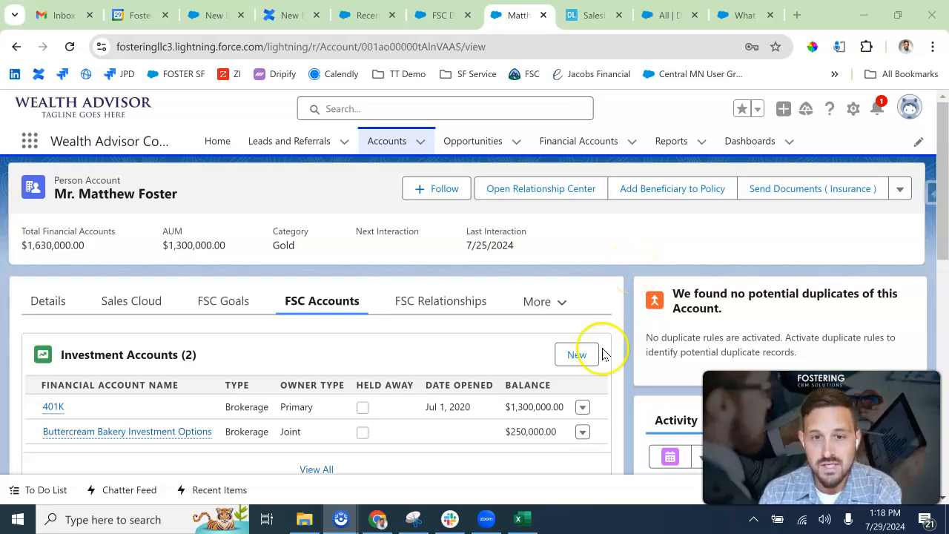
Step: Switch to the sample import workbook in Excel and examine the client, financial account, commission and Rep columns
click(519, 522)
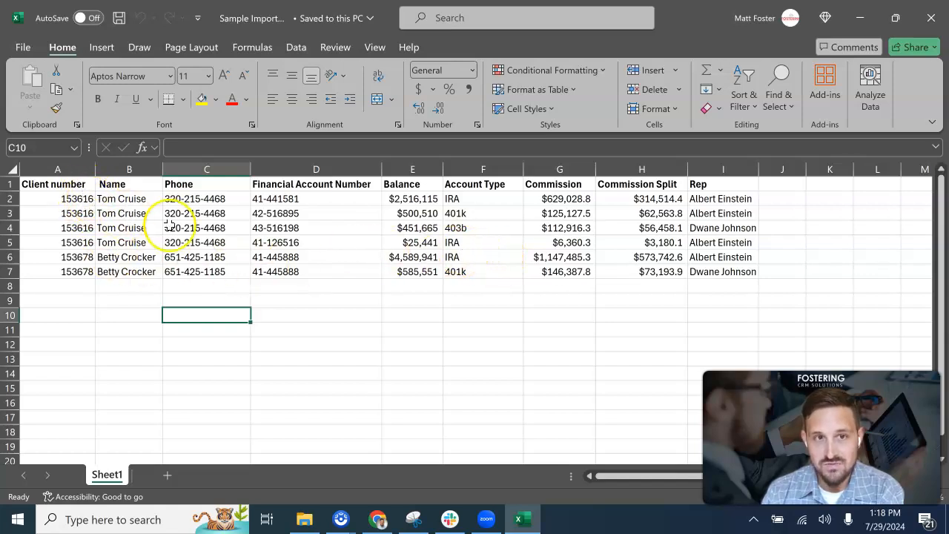
click(68, 197)
drag(68, 188, 199, 282)
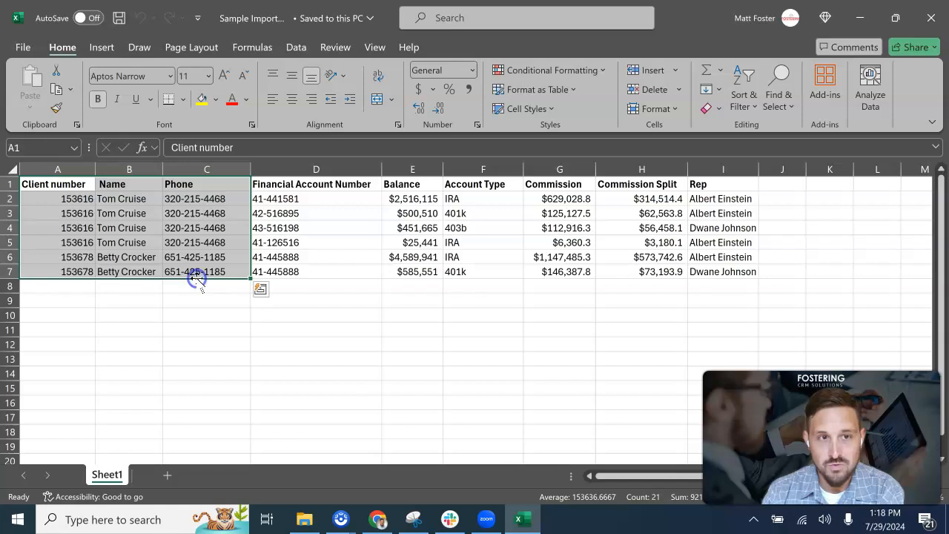
drag(304, 185, 465, 275)
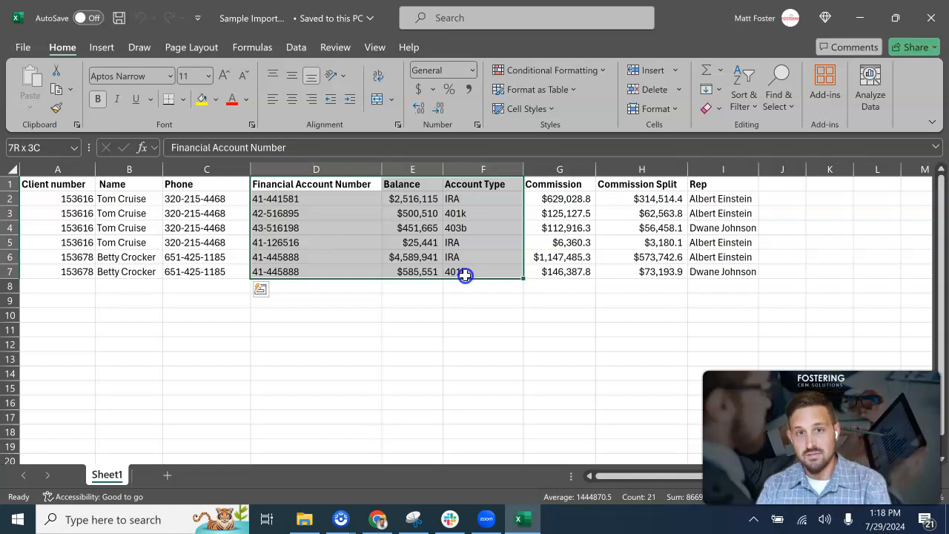
drag(464, 275, 465, 275)
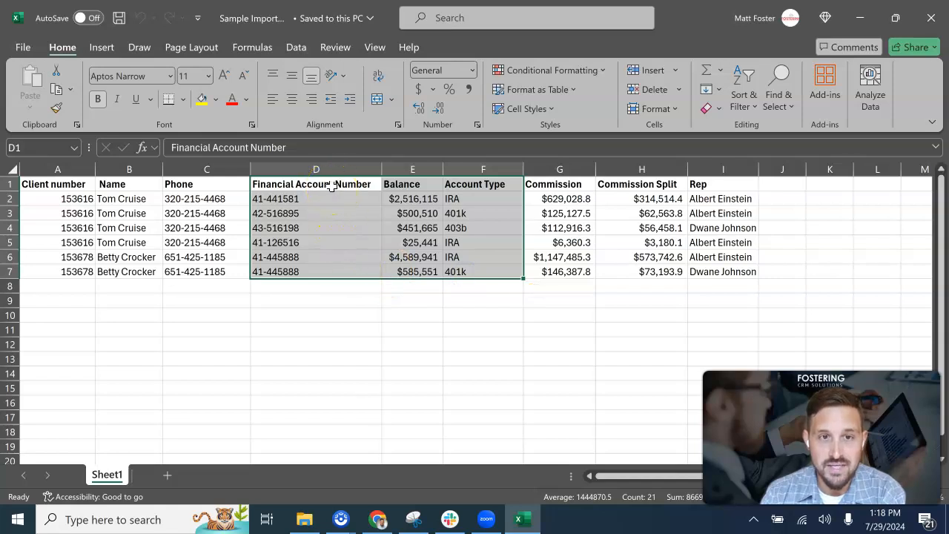
drag(568, 185, 672, 271)
click(723, 228)
drag(711, 186, 712, 272)
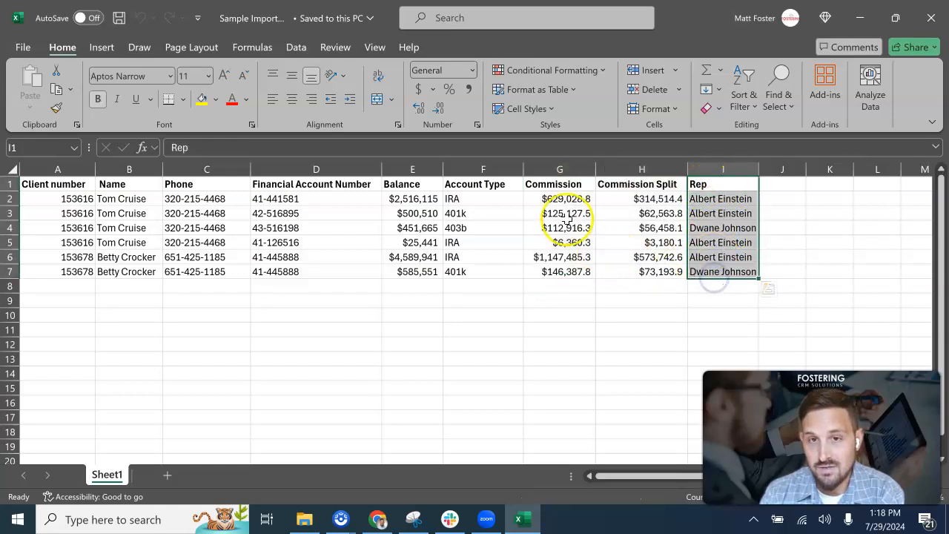
click(549, 186)
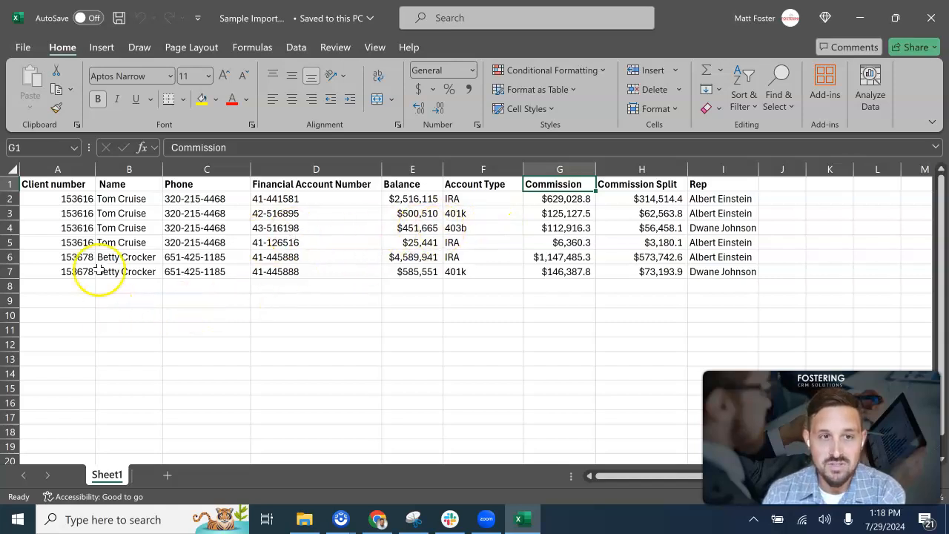
Step: Examine the client detail columns for repeated client rows and compare the financial account numbers listed for the first client
drag(70, 184, 190, 272)
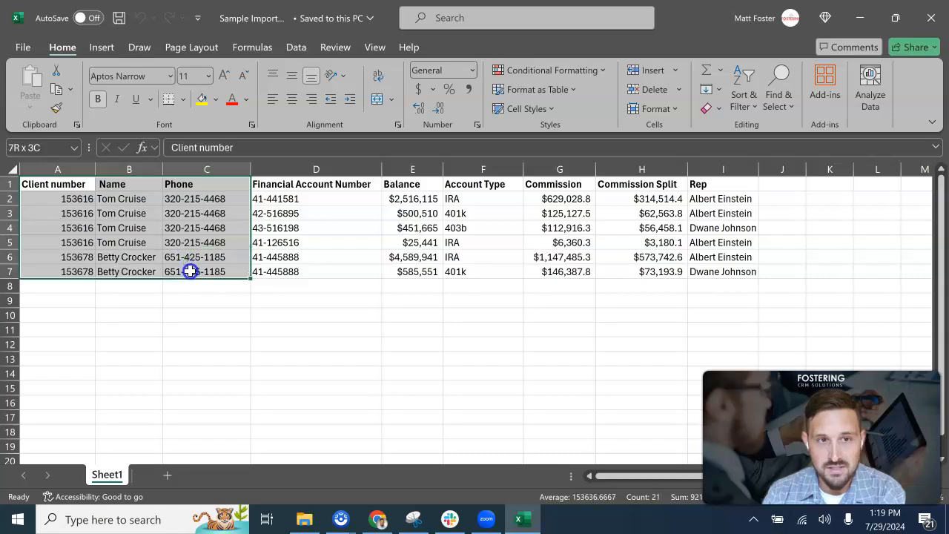
click(188, 300)
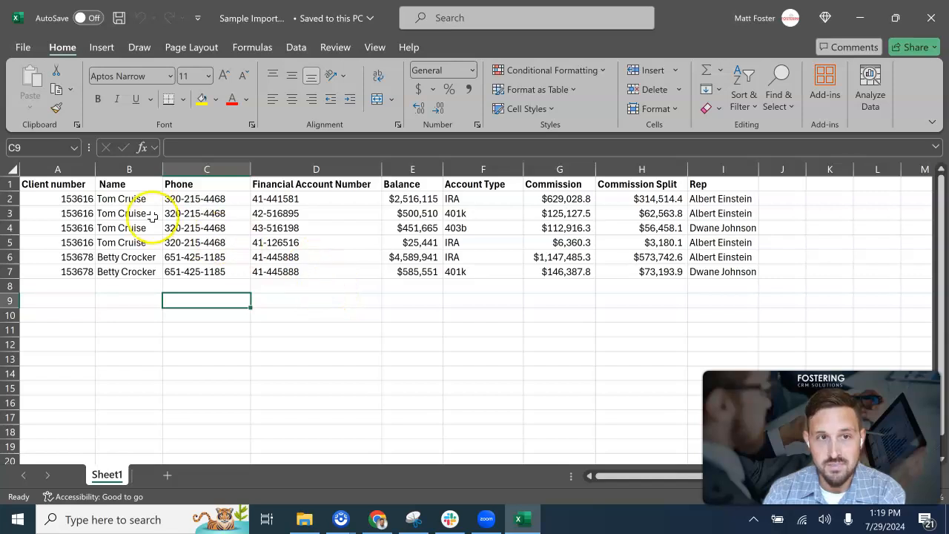
click(121, 199)
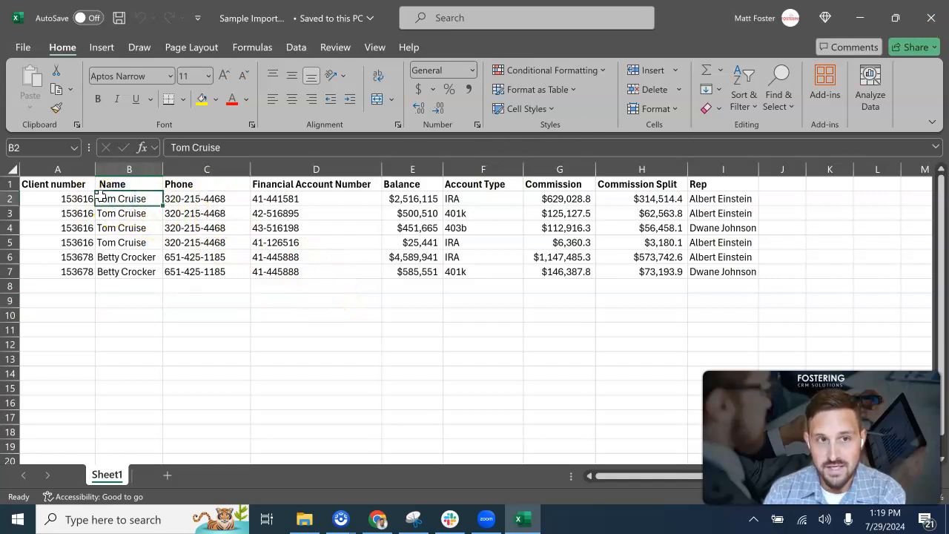
drag(74, 198, 122, 272)
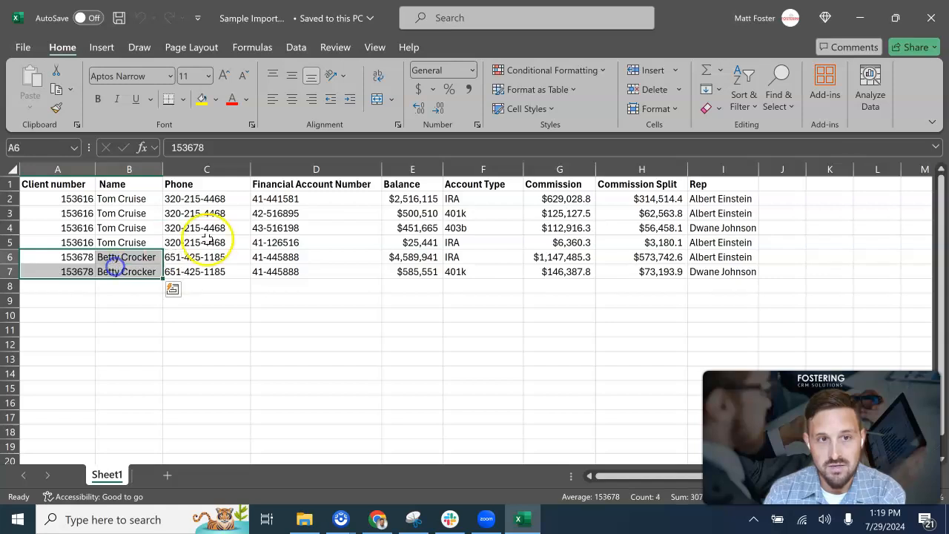
drag(128, 199, 134, 271)
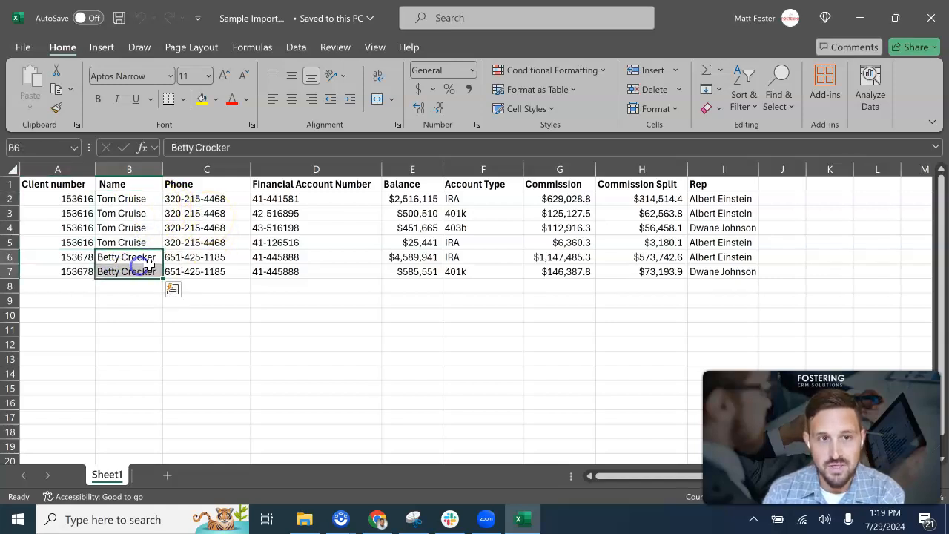
click(299, 199)
drag(299, 199, 297, 245)
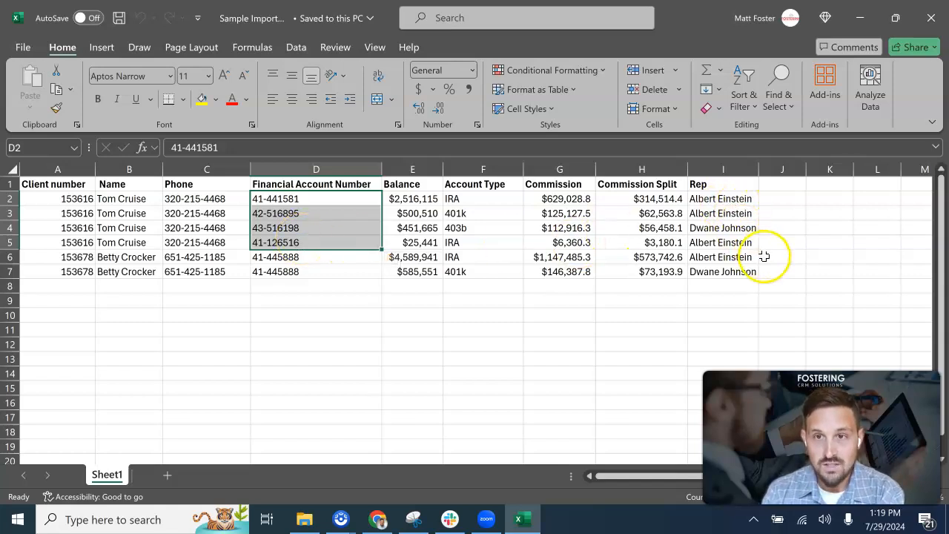
click(223, 225)
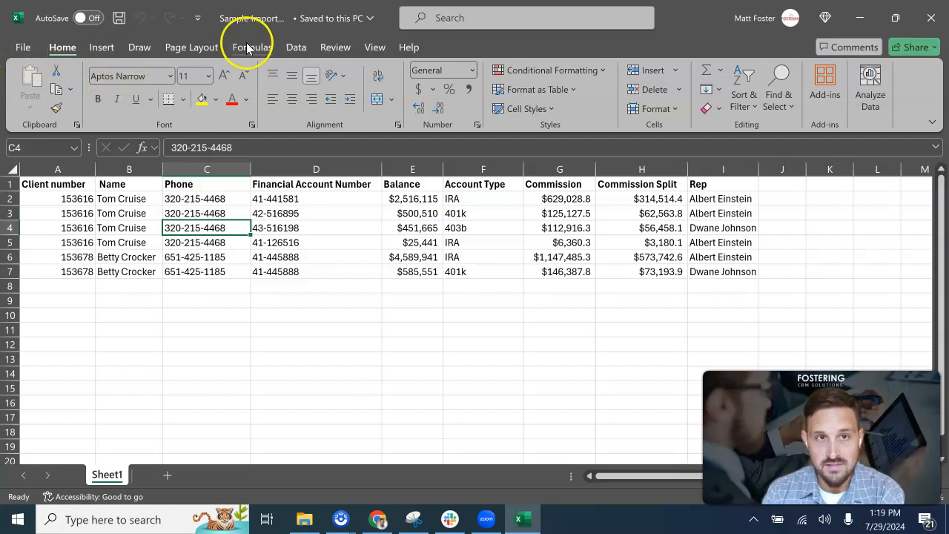
Step: Switch to dataloader.io in the browser and log in with Salesforce using the Production environment
click(860, 17)
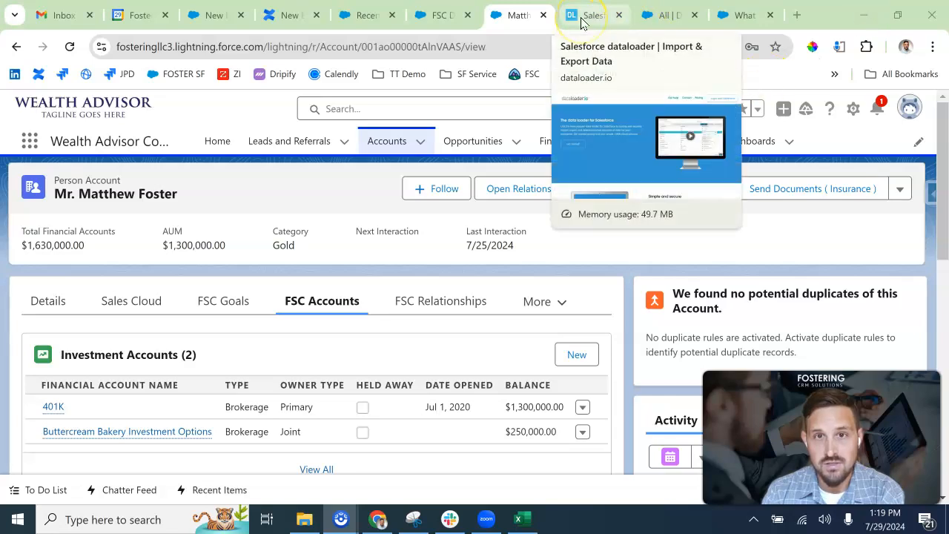
click(581, 19)
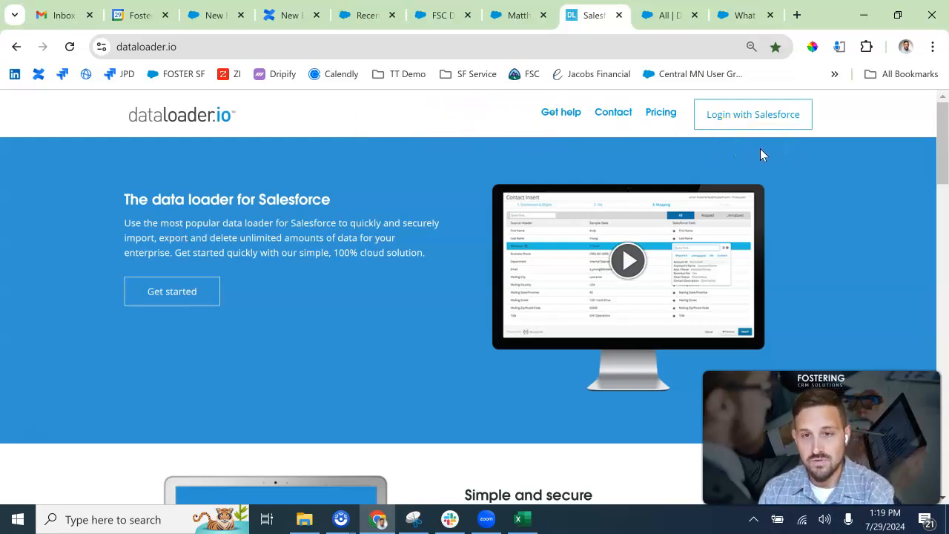
click(722, 120)
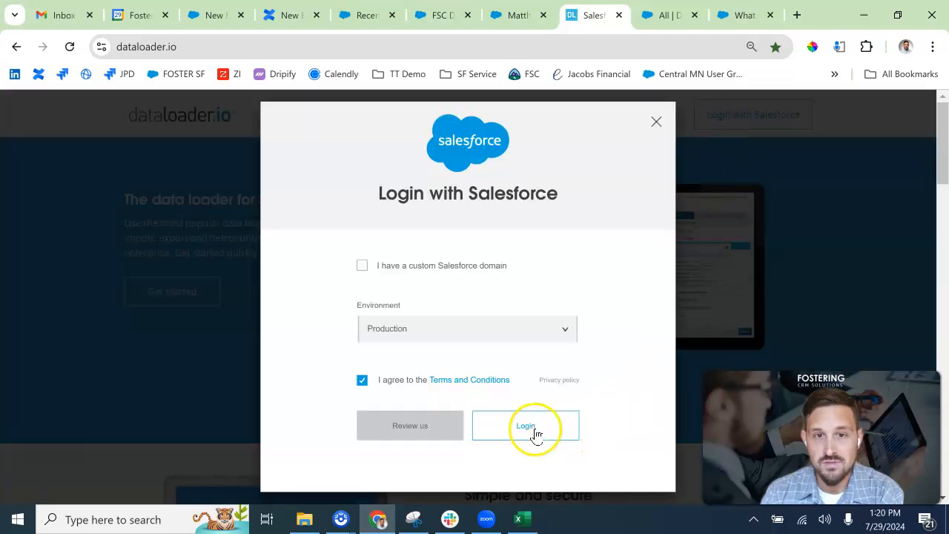
click(535, 430)
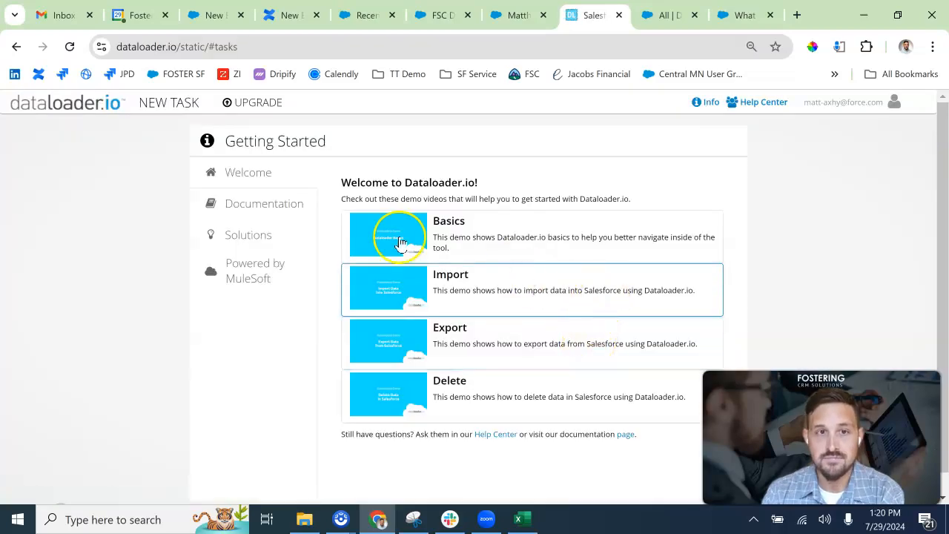
Step: Create a new import task with the Insert operation on the Data Staging object, found by searching for "stag"
click(170, 103)
click(173, 140)
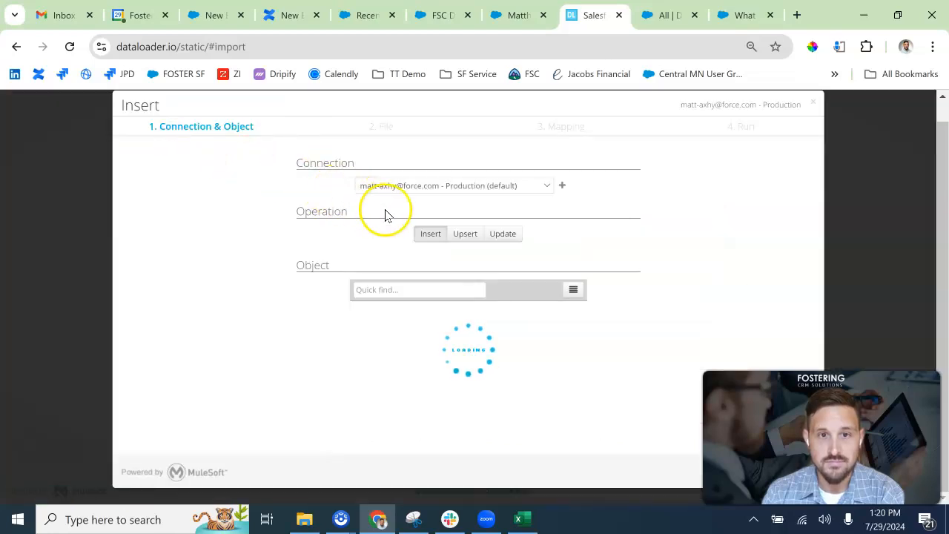
click(397, 294)
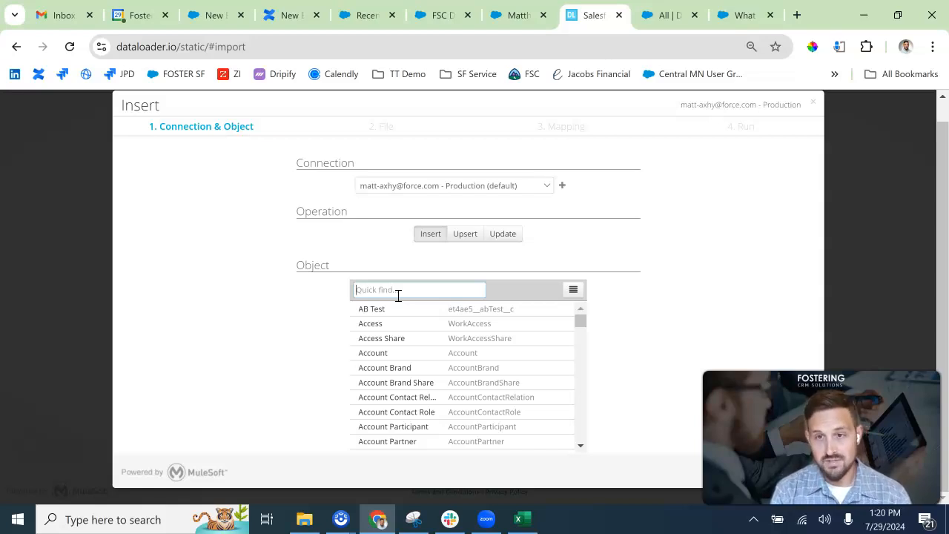
text(sta)
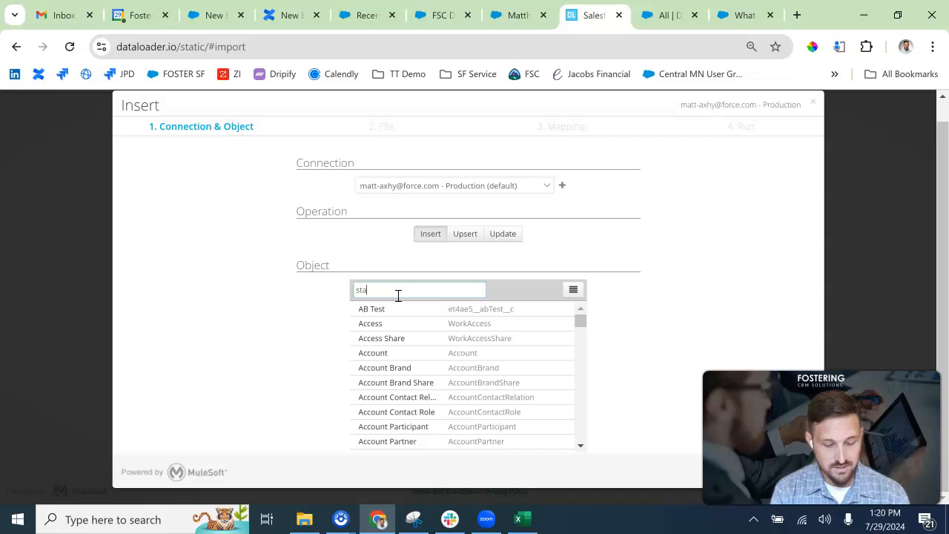
text(g)
click(398, 309)
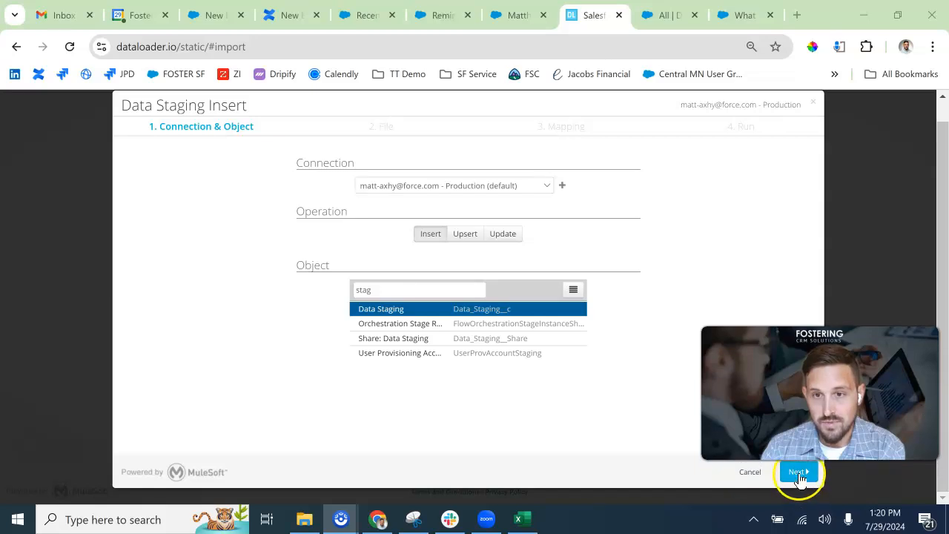
click(798, 475)
Step: Upload the file Sample Import Data CSV and accept the automatic mapping of its columns to the Salesforce fields
click(527, 241)
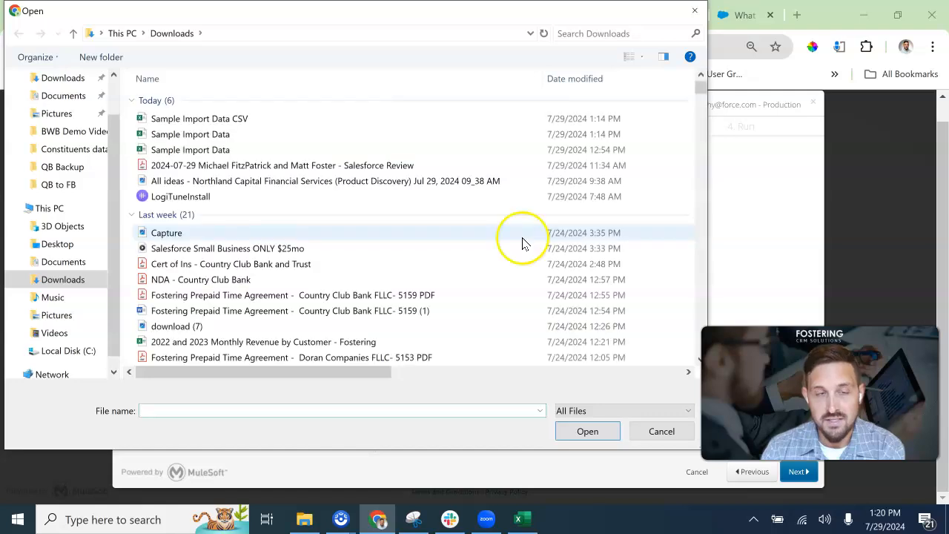
double_click(247, 124)
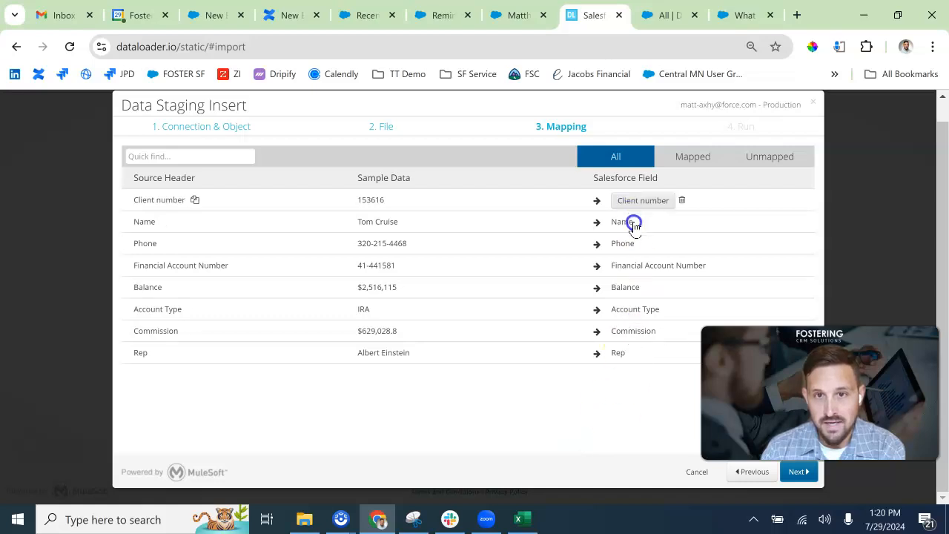
click(620, 427)
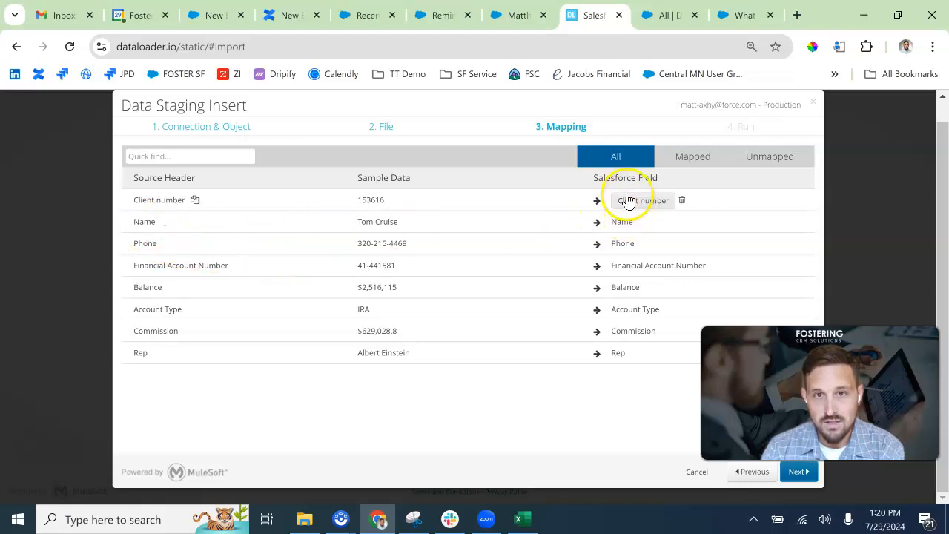
click(800, 474)
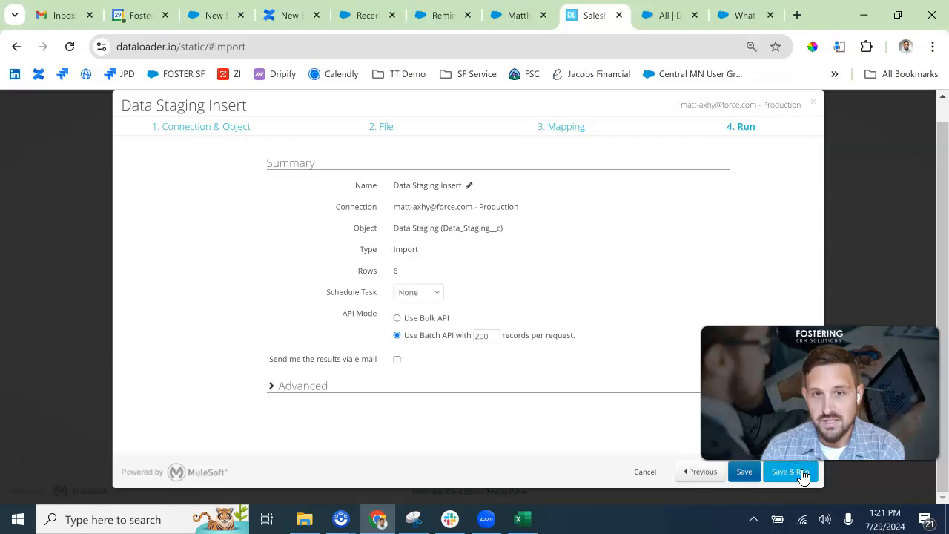
Step: Check the row count in the summary, then save and run the Data Staging Insert task, confirming the data change
double_click(395, 272)
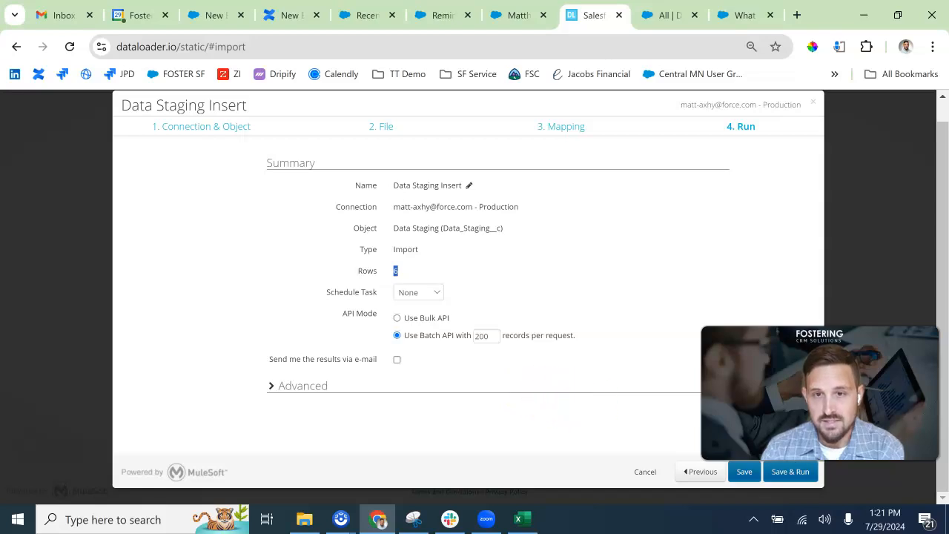
click(792, 473)
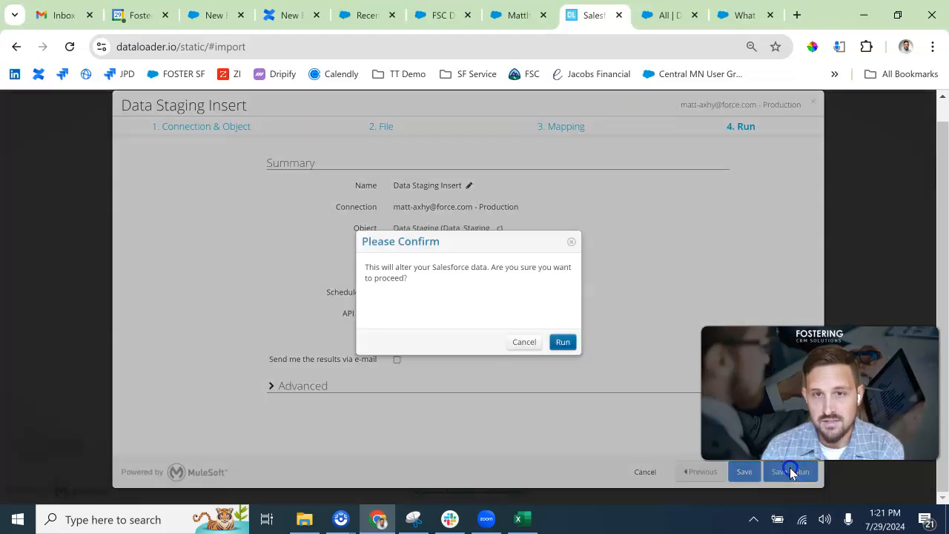
click(563, 343)
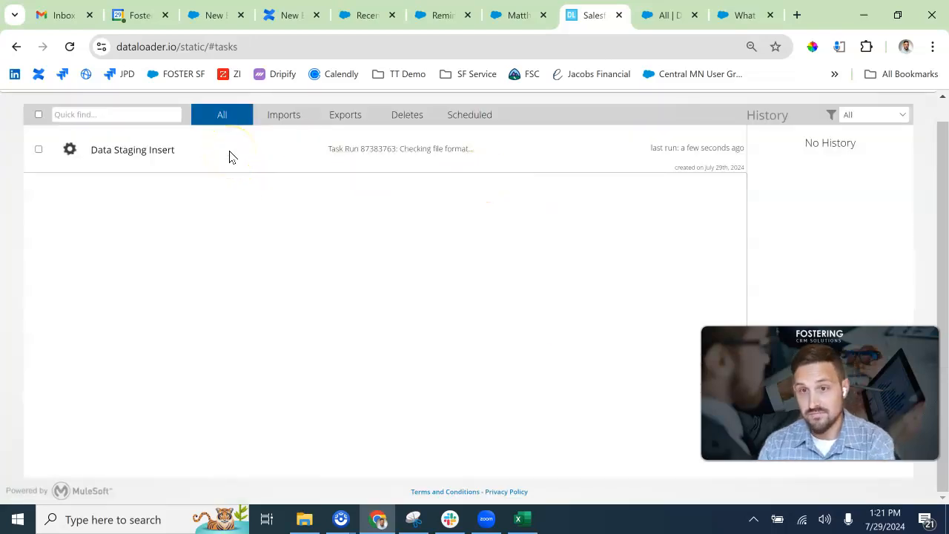
Step: Check the import task's outcome, then refresh the All list of Data Stagings in Salesforce to review the imported records
click(229, 156)
click(327, 154)
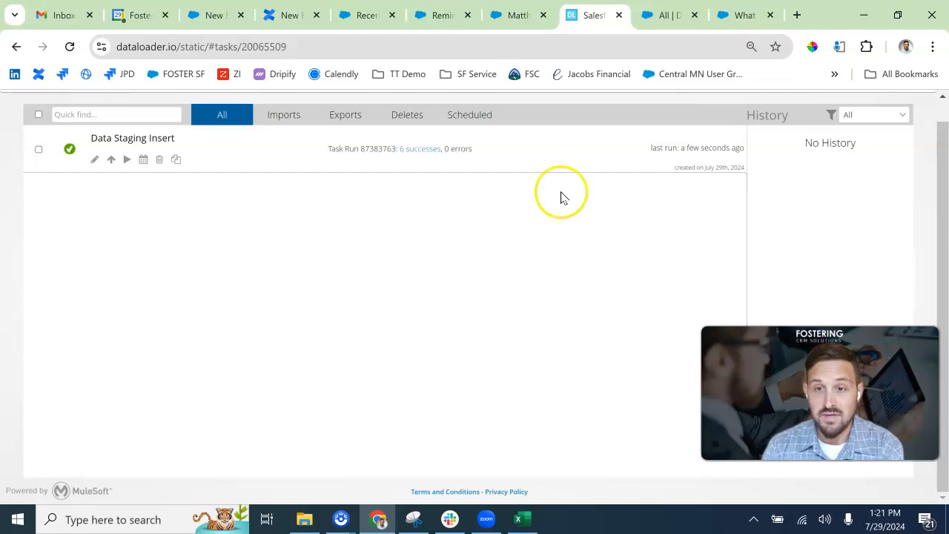
click(657, 15)
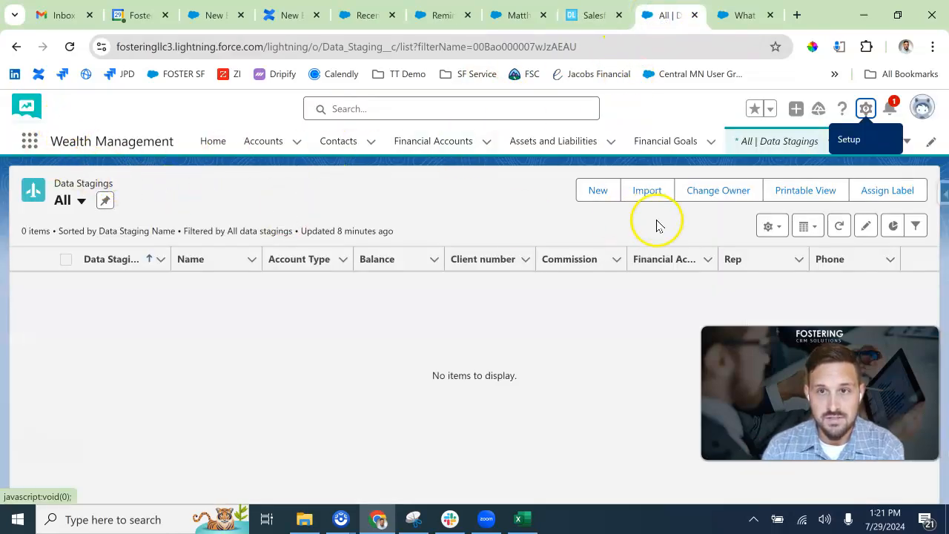
click(838, 225)
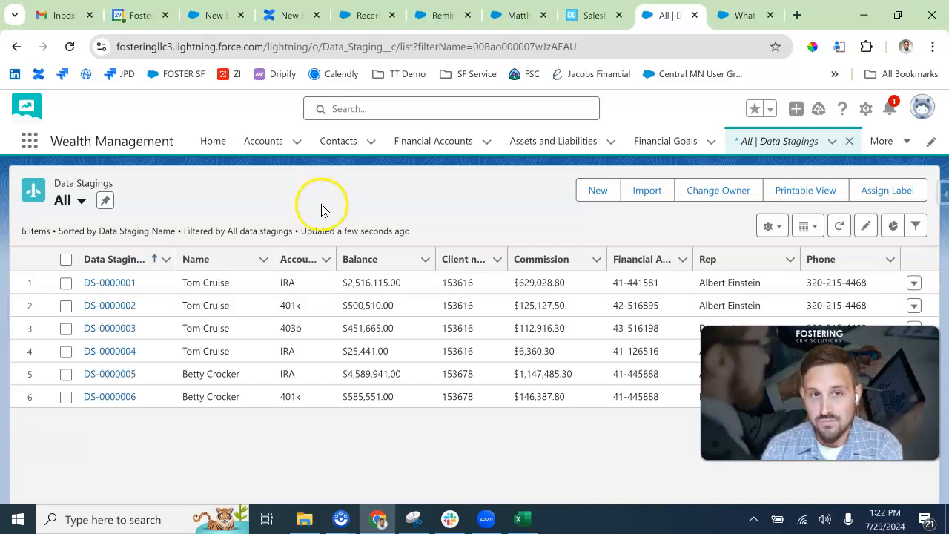
Step: Read through the Salesforce Admins article "What Is a Record-Triggered Flow?", including its trigger options, use cases and scheduled paths
click(729, 23)
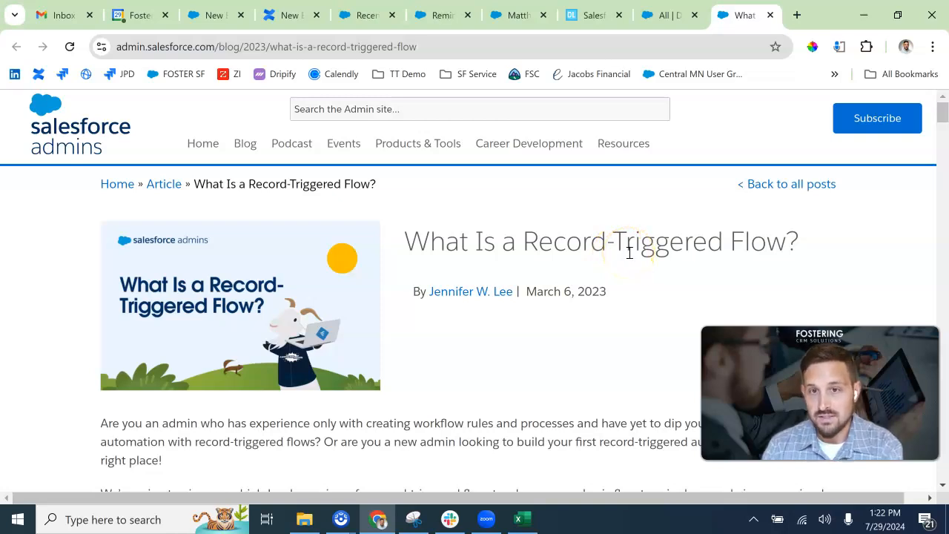
drag(524, 247, 783, 246)
scroll(648, 296, down, 8)
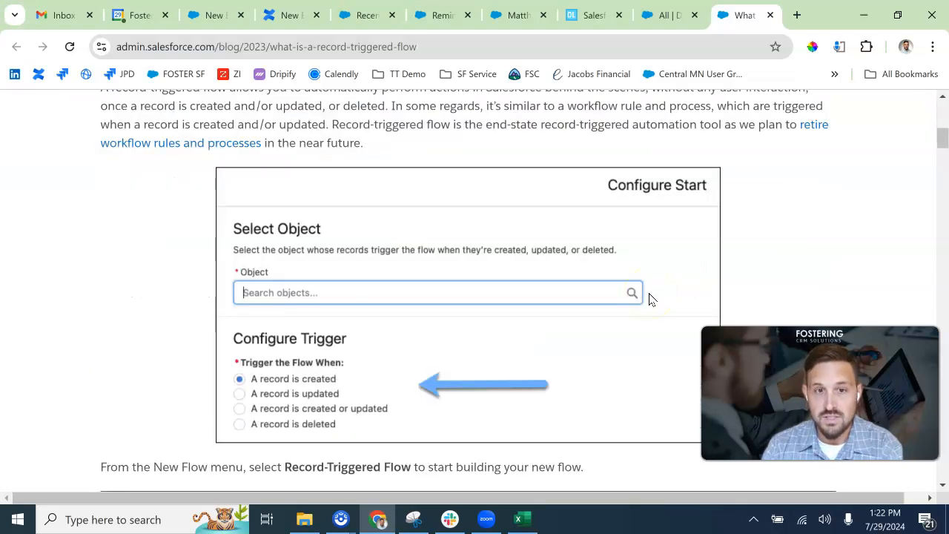
scroll(433, 278, down, 18)
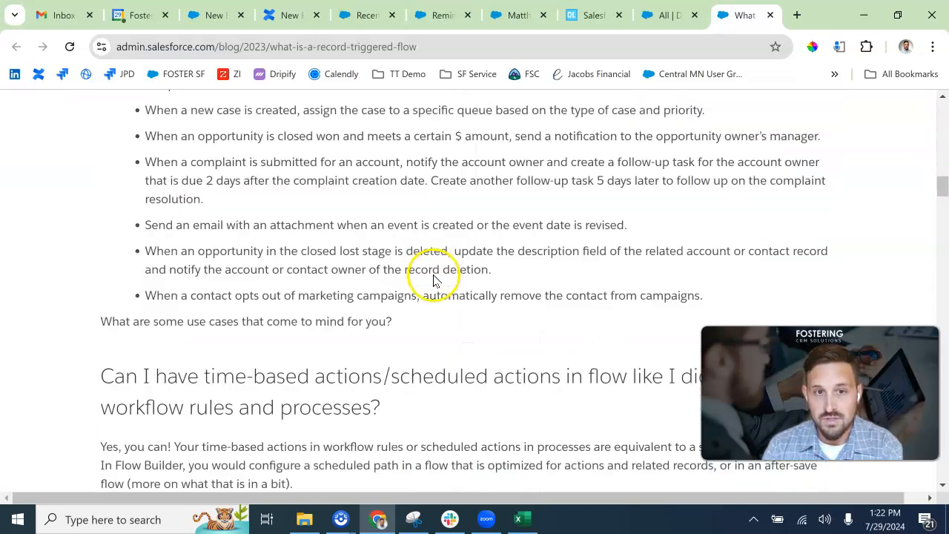
scroll(432, 278, down, 3)
scroll(333, 245, up, 2)
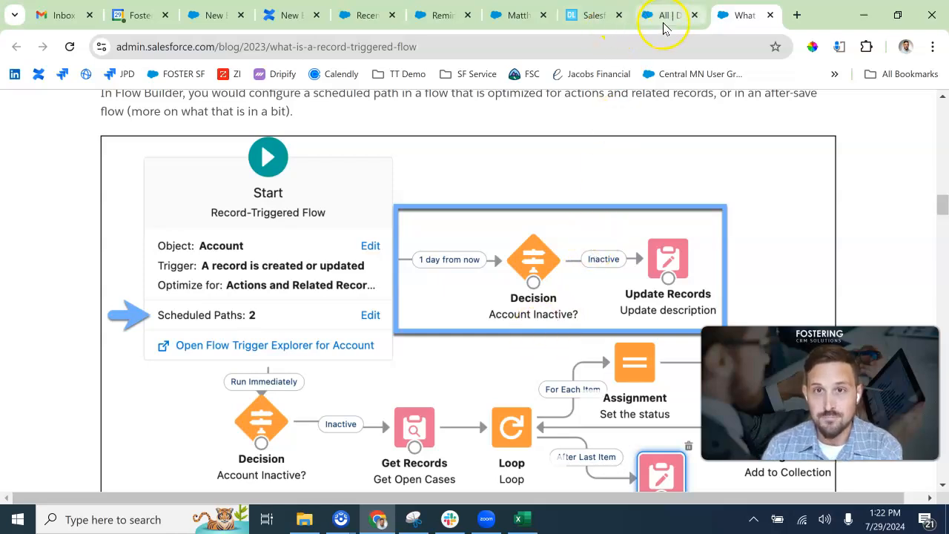
Step: Switch to the client's person account in Salesforce and examine its name and the investment accounts listed under FSC Accounts
mouse_move(557, 14)
click(522, 15)
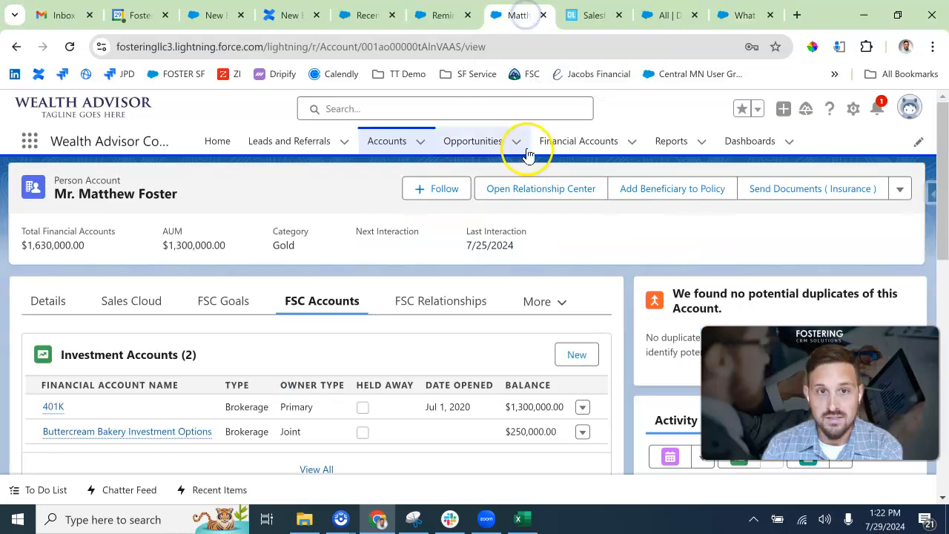
drag(175, 194, 79, 193)
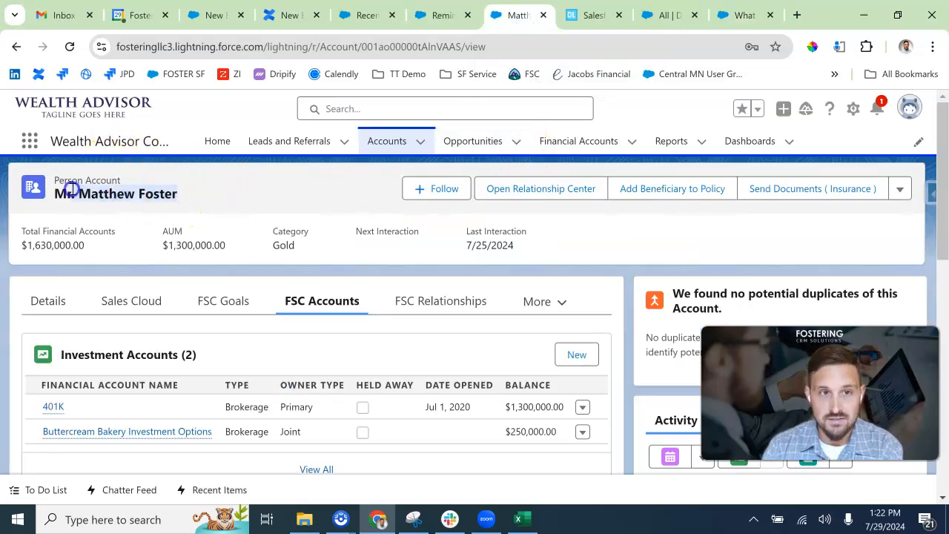
click(218, 198)
scroll(296, 371, down, 2)
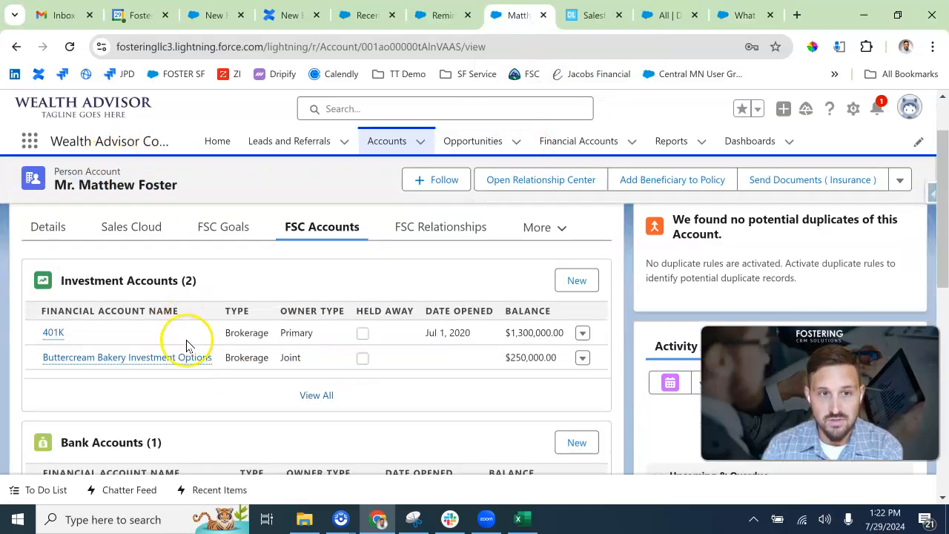
mouse_move(186, 360)
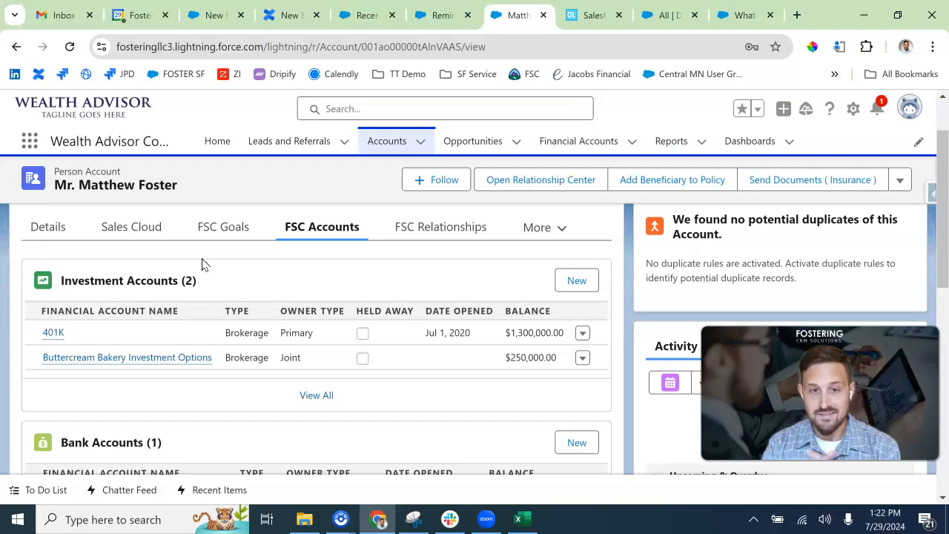
Step: Review the client, financial account and commission data in A1:I7 of the Excel import sheet, and return to the dataloader.io task list
click(521, 521)
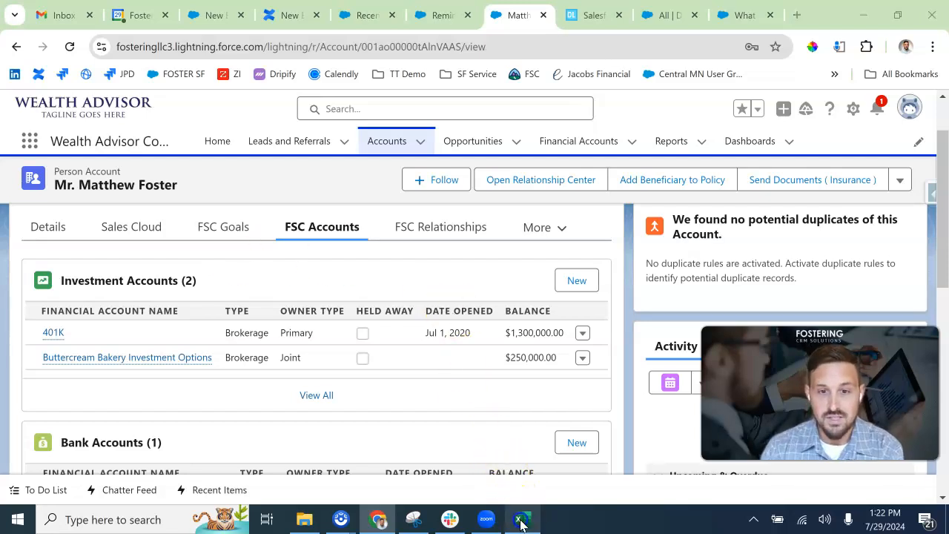
drag(76, 184, 723, 270)
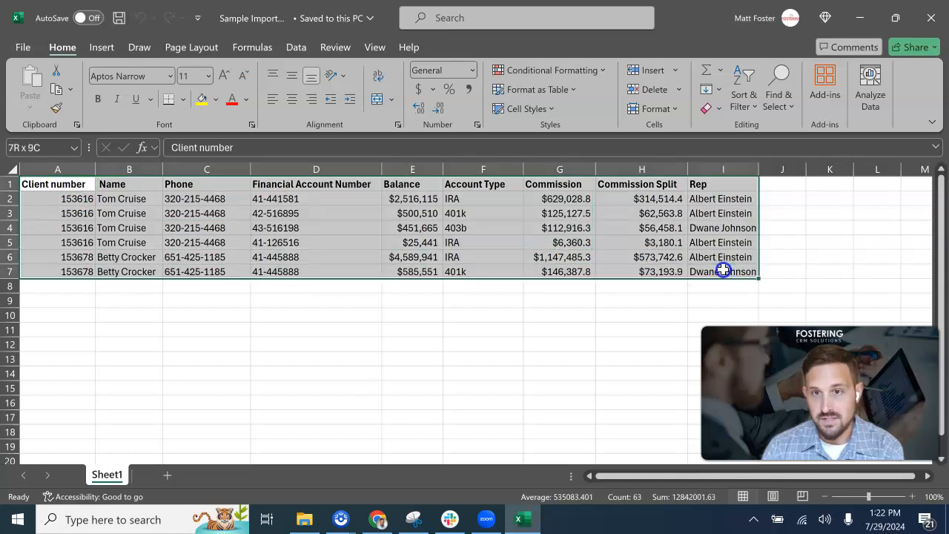
click(657, 271)
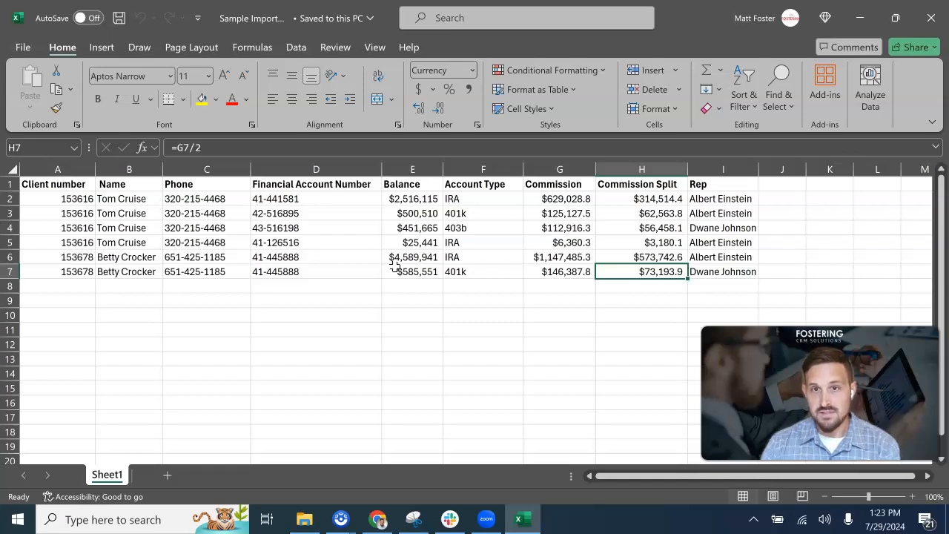
click(859, 17)
click(573, 23)
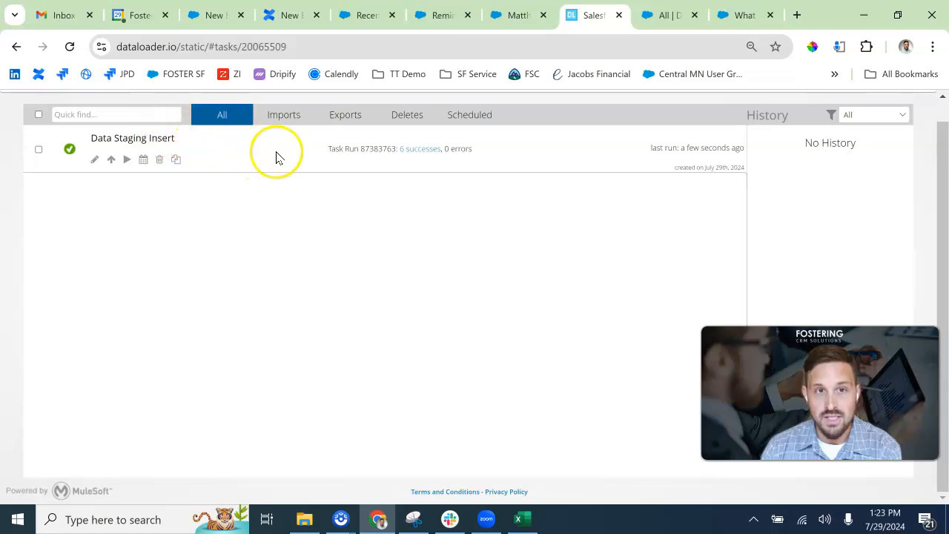